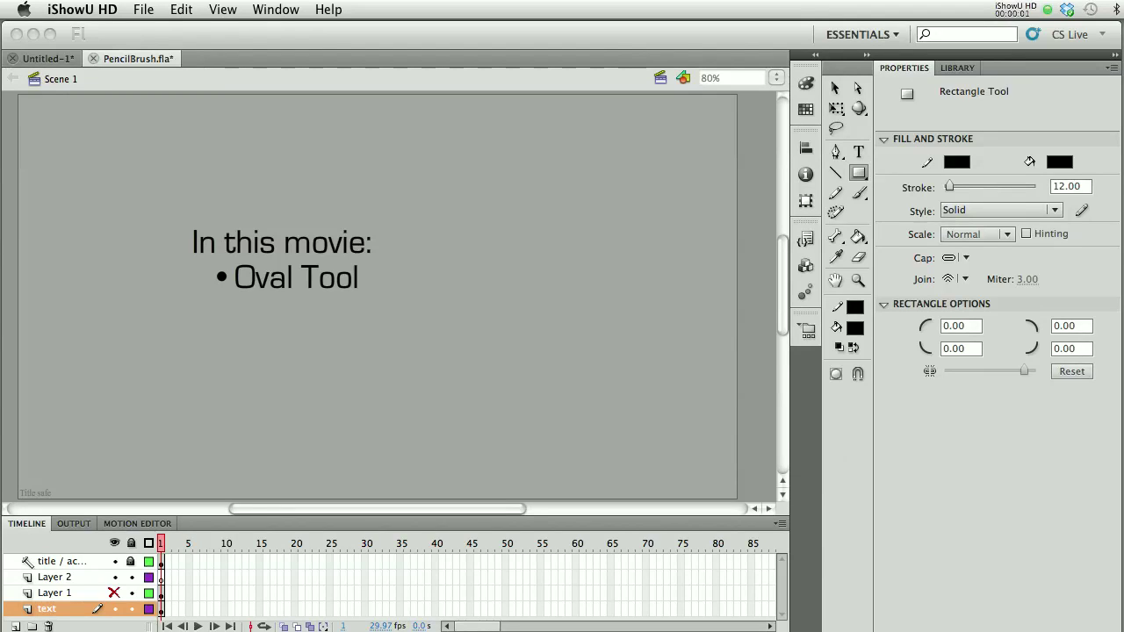
Hide the text layer's title and select frame 1 of Layer 2
{"action": "left_click", "coordinate": [114, 608]}
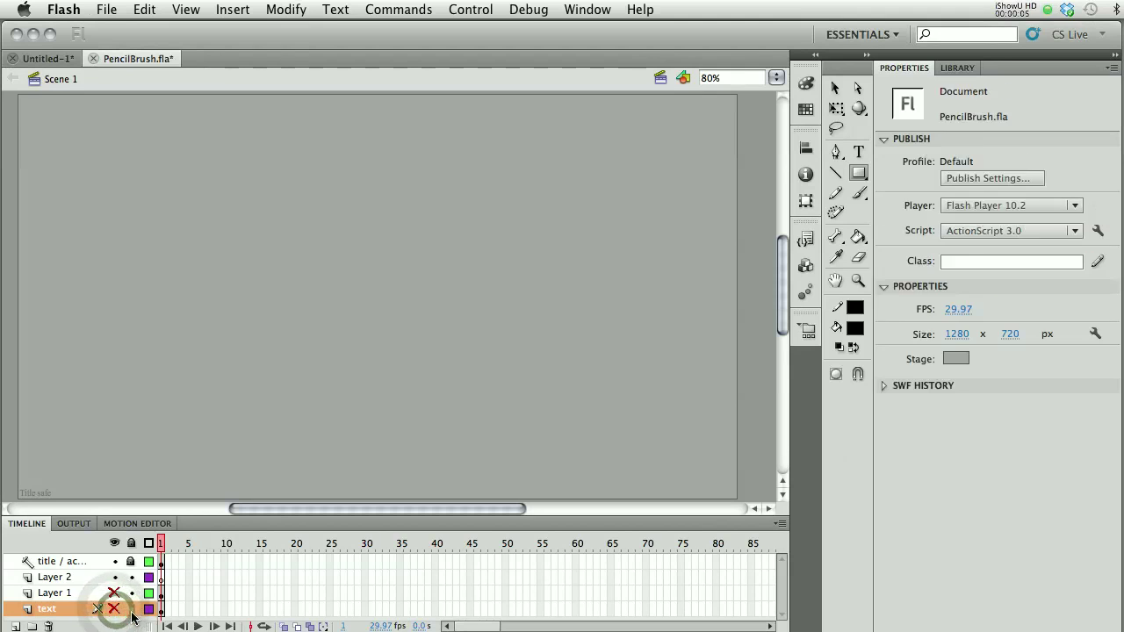
{"action": "left_click", "coordinate": [160, 577]}
Draw a blue-filled oval near the stage's top-left with the Oval Tool
{"action": "left_click", "coordinate": [859, 174]}
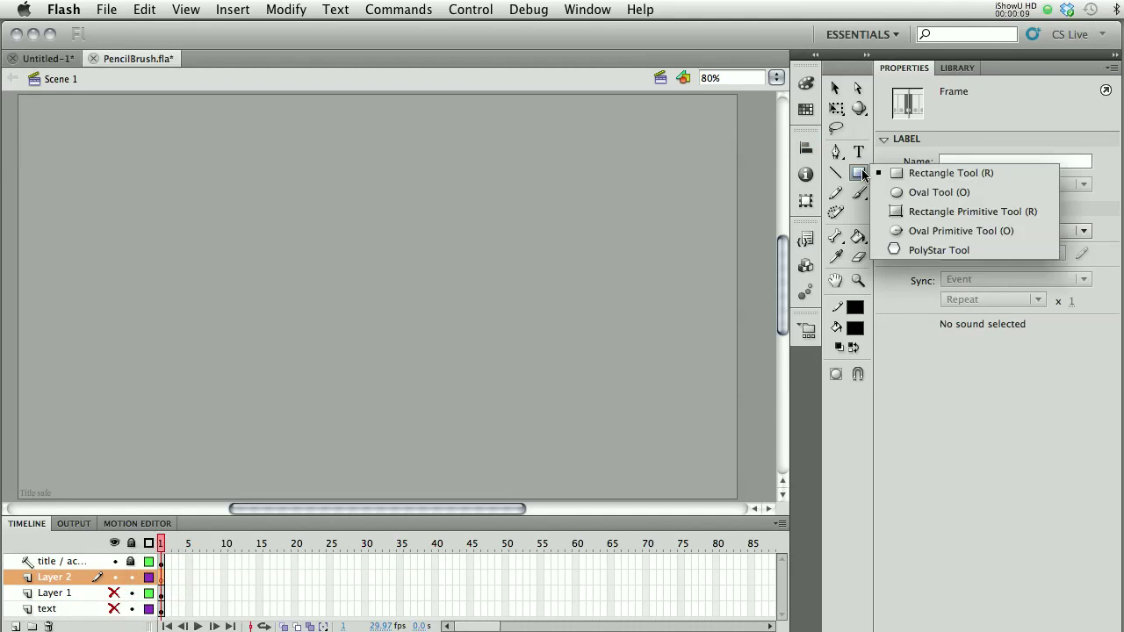
{"action": "left_click", "coordinate": [899, 191]}
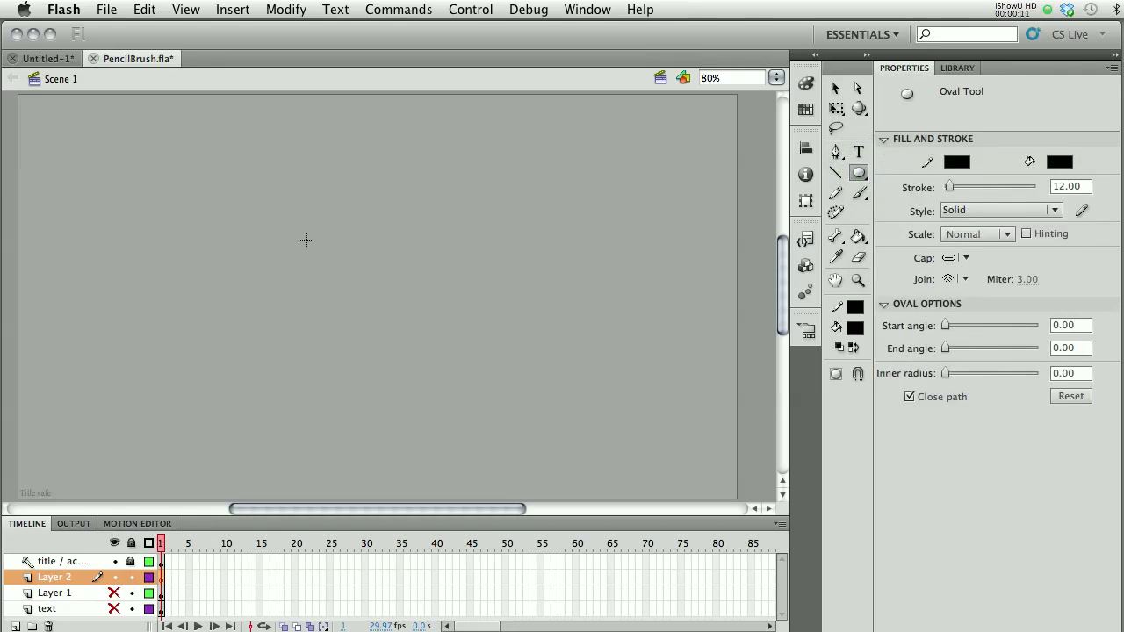
{"action": "left_click", "coordinate": [1056, 162]}
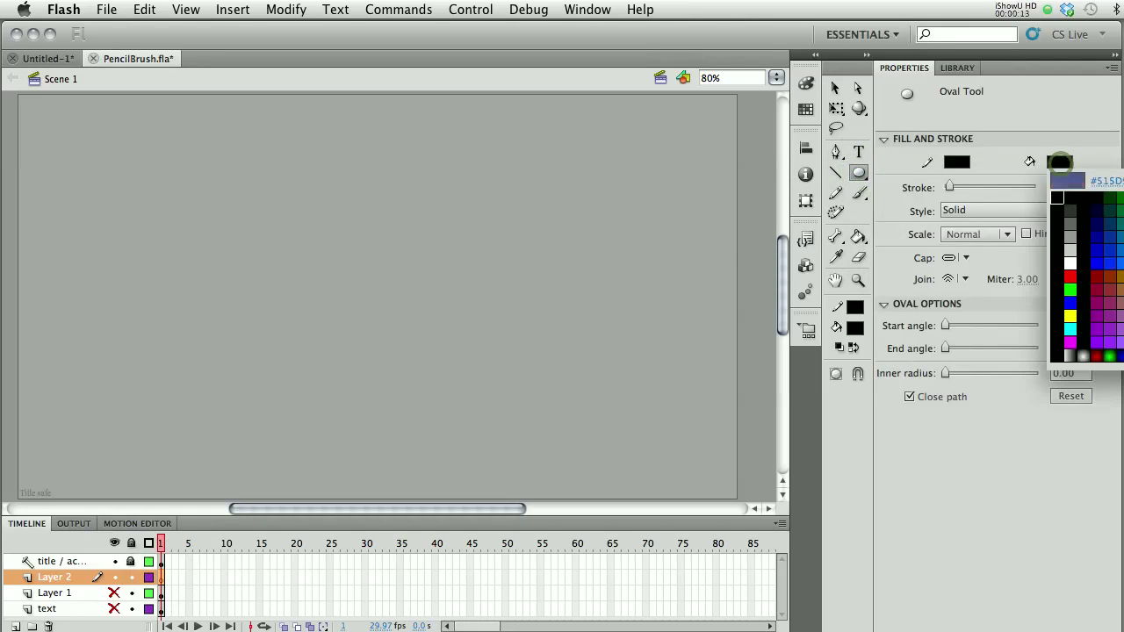
{"action": "left_click", "coordinate": [1114, 254]}
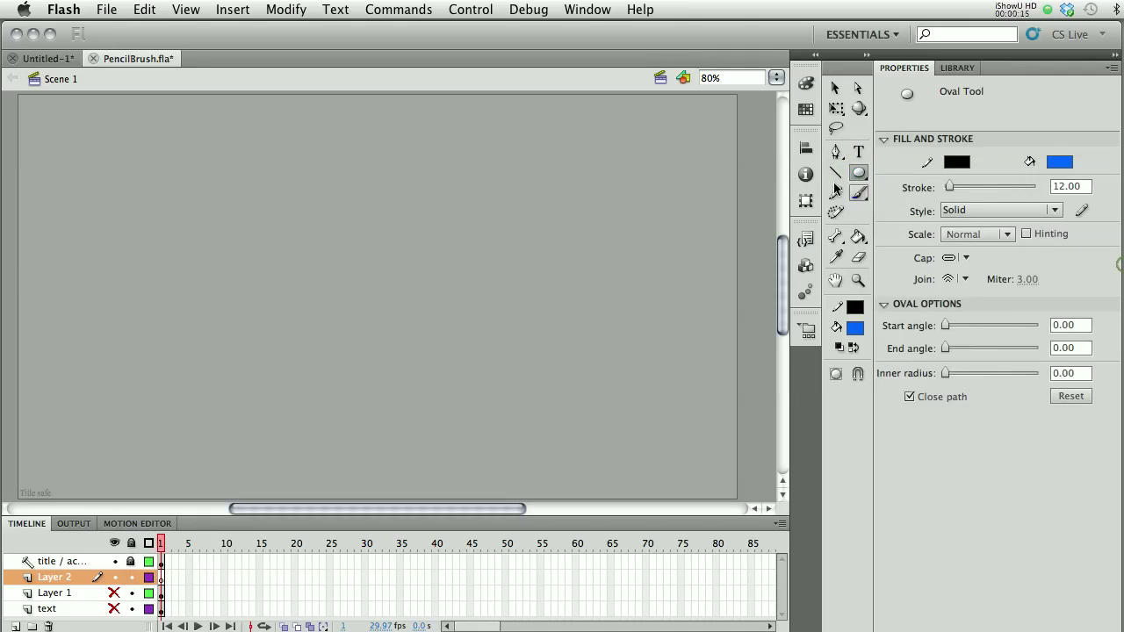
{"action": "left_click_drag", "start_coordinate": [141, 159], "coordinate": [274, 236]}
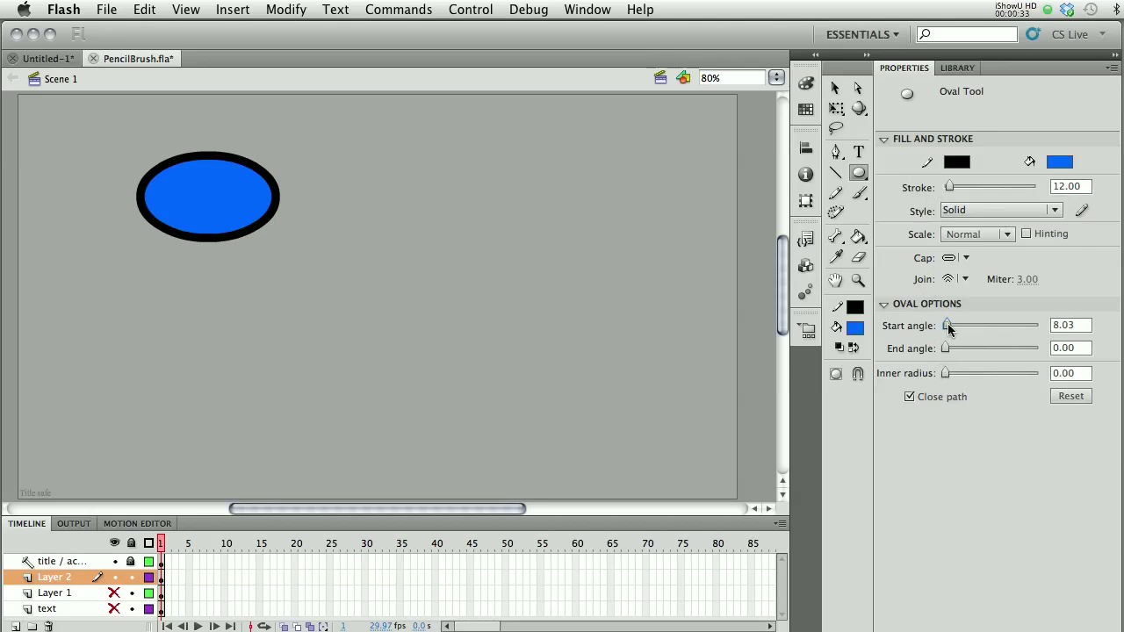
Draw a pie oval at start angle 163.75, then a half-circle wedge on the right
{"action": "left_click_drag", "start_coordinate": [976, 325], "coordinate": [987, 325]}
{"action": "mouse_move", "coordinate": [232, 279]}
{"action": "left_mouse_down"}
{"action": "mouse_move", "coordinate": [285, 356]}
{"action": "mouse_move", "coordinate": [391, 424]}
{"action": "left_mouse_up"}
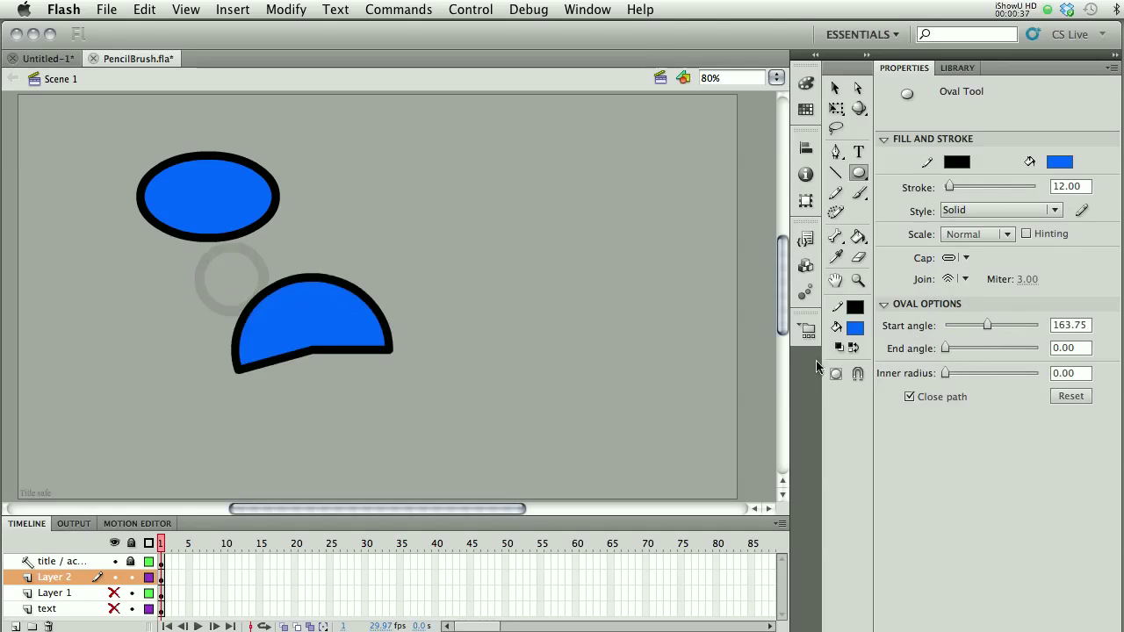
{"action": "left_click_drag", "start_coordinate": [984, 325], "coordinate": [987, 348]}
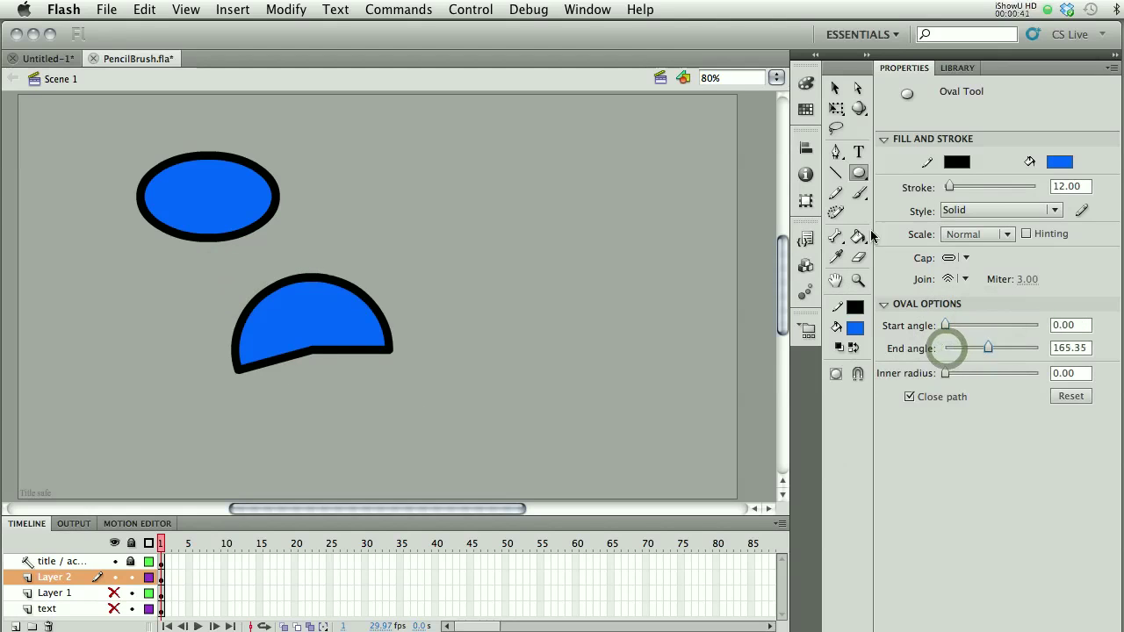
{"action": "left_click_drag", "start_coordinate": [468, 190], "coordinate": [644, 329]}
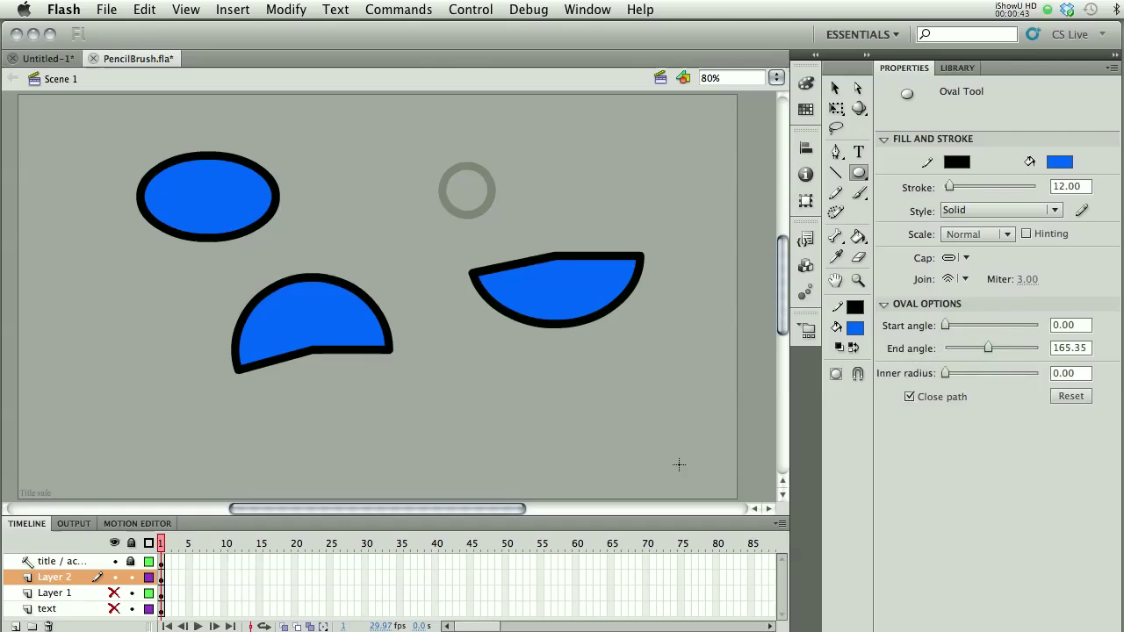
Draw four quarter wedges at end angle 82.20, then reset it with inner radius 39.47
{"action": "left_click_drag", "start_coordinate": [987, 351], "coordinate": [966, 349]}
{"action": "left_click_drag", "start_coordinate": [456, 153], "coordinate": [522, 235]}
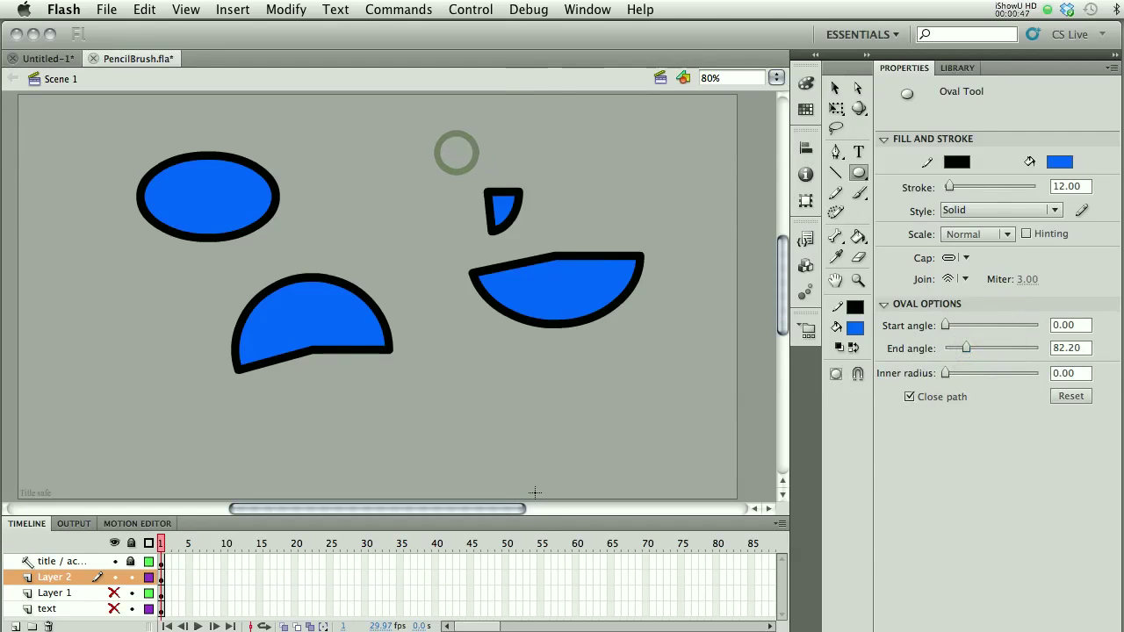
{"action": "left_click_drag", "start_coordinate": [457, 351], "coordinate": [577, 442]}
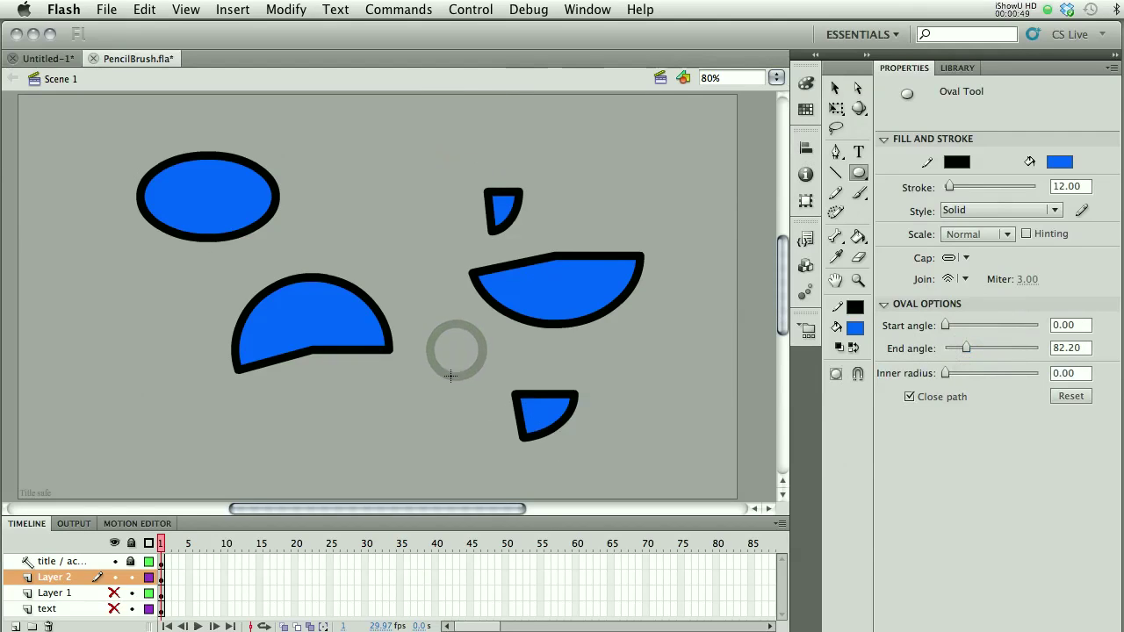
{"action": "left_click_drag", "start_coordinate": [398, 447], "coordinate": [436, 470]}
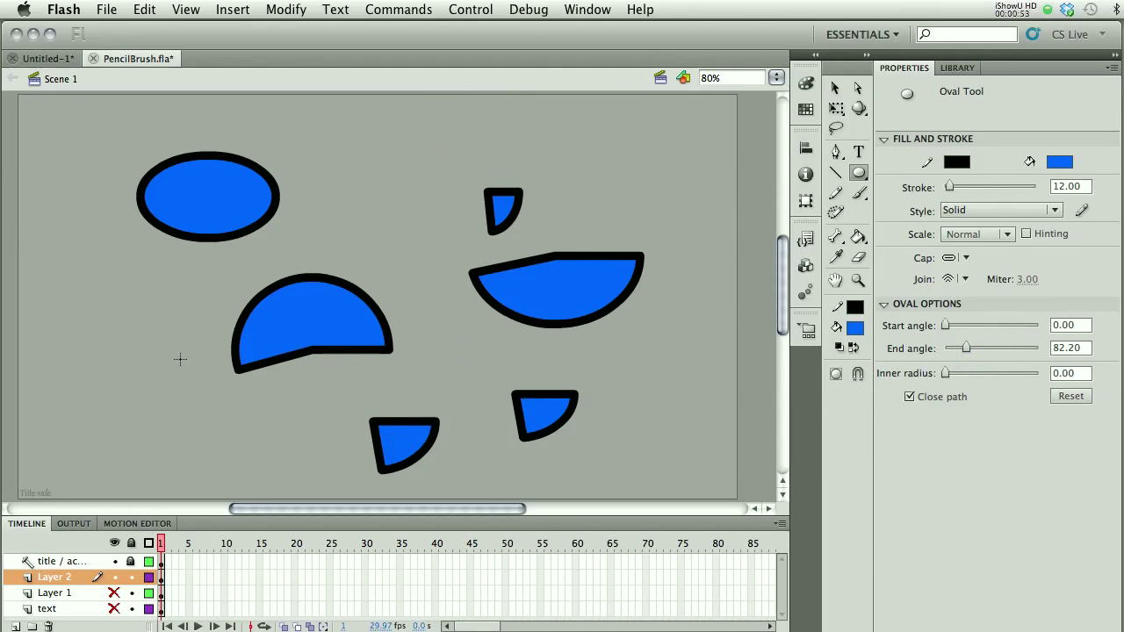
{"action": "left_click_drag", "start_coordinate": [185, 349], "coordinate": [132, 418]}
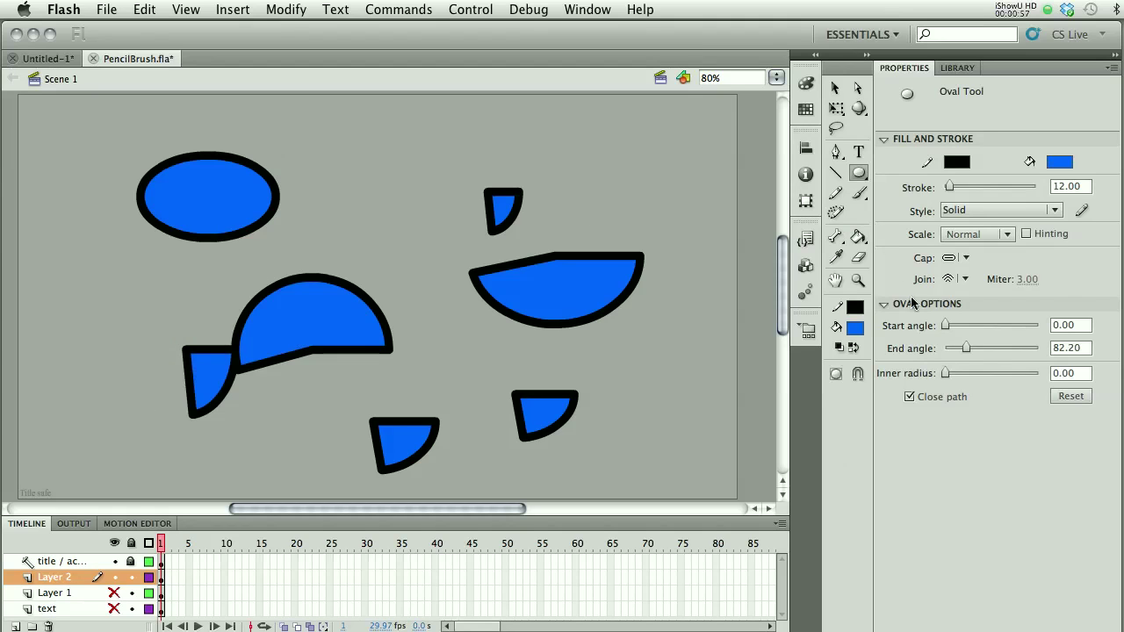
{"action": "left_click_drag", "start_coordinate": [966, 348], "coordinate": [981, 373]}
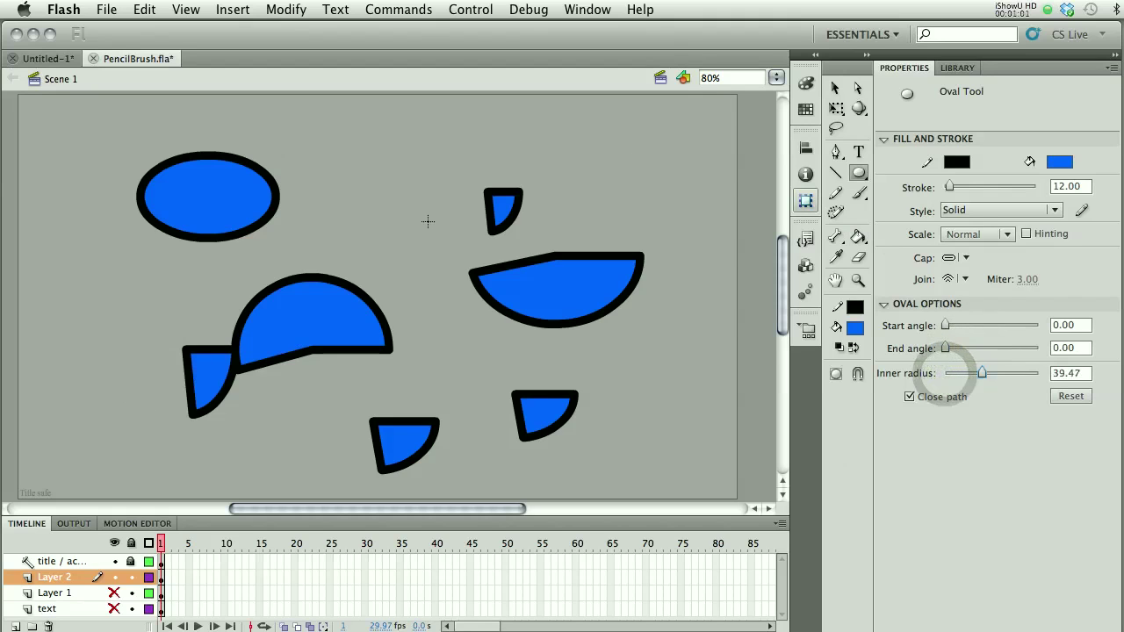
Draw two donut ovals at inner radius 39.47, near the top centre and right
{"action": "left_click_drag", "start_coordinate": [409, 214], "coordinate": [482, 145]}
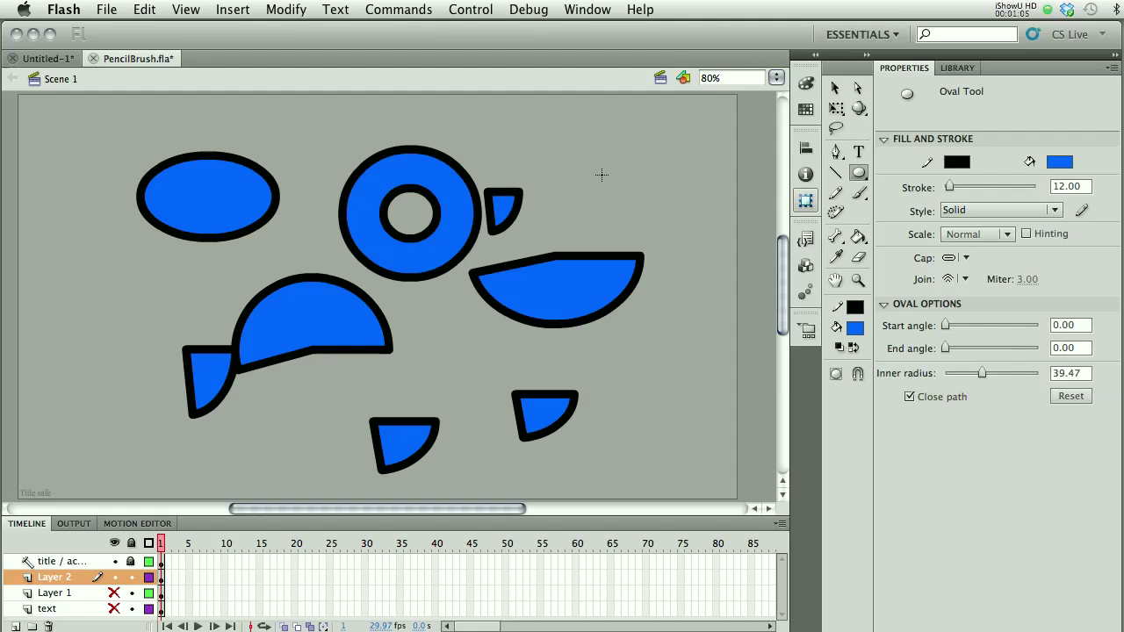
{"action": "left_click_drag", "start_coordinate": [591, 172], "coordinate": [693, 298]}
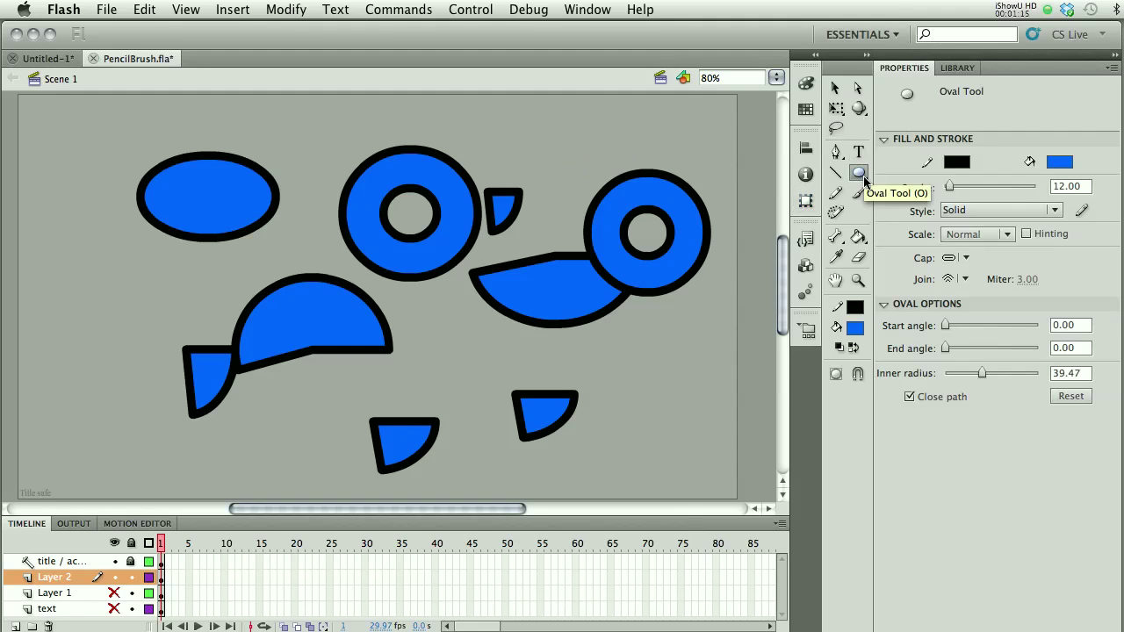
Erase all shapes from the stage and switch to the Oval Primitive tool
{"action": "left_click", "coordinate": [859, 258]}
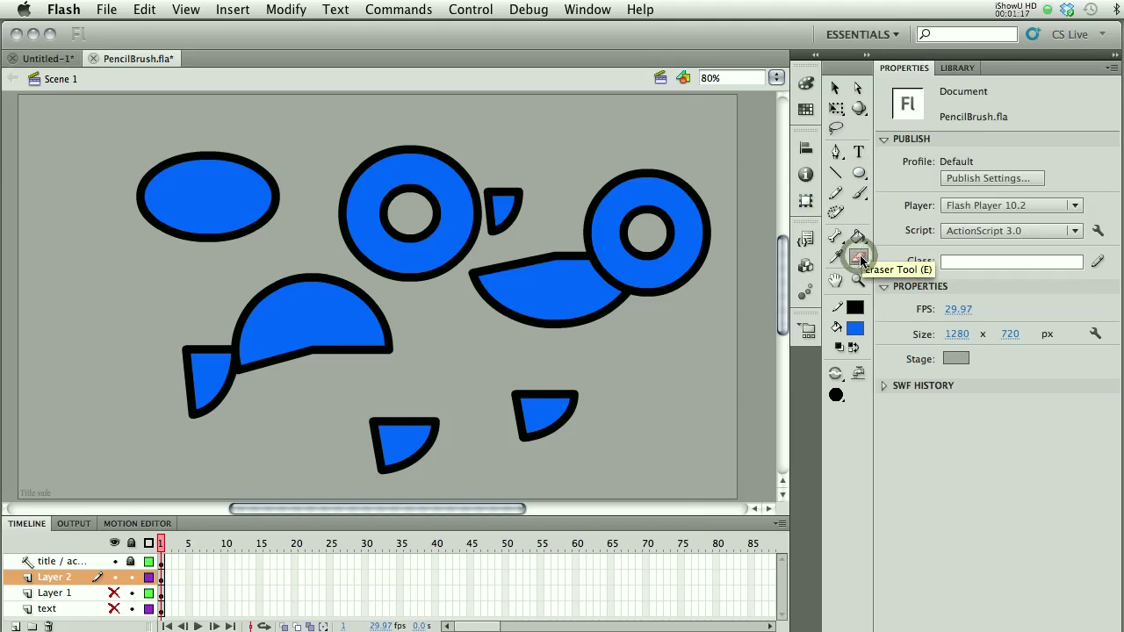
{"action": "double_click", "coordinate": [860, 258]}
{"action": "left_click", "coordinate": [860, 178]}
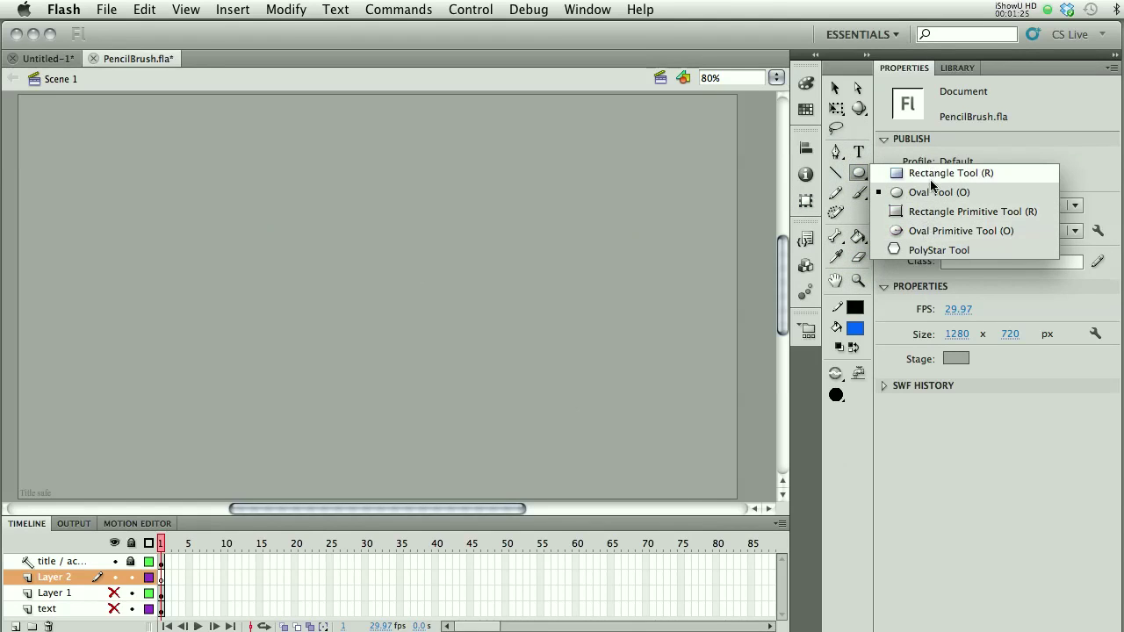
{"action": "left_click", "coordinate": [926, 232]}
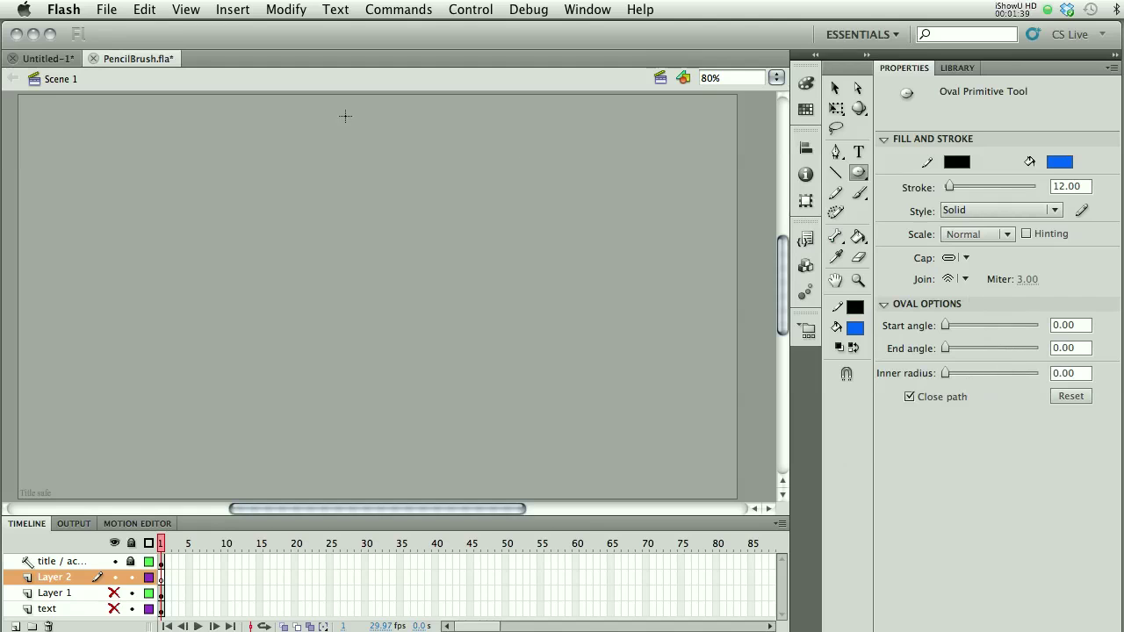
Draw a blue oval primitive at upper left and set its start angle to 74.17
{"action": "mouse_move", "coordinate": [110, 175]}
{"action": "left_mouse_down"}
{"action": "mouse_move", "coordinate": [163, 238]}
{"action": "mouse_move", "coordinate": [244, 274]}
{"action": "mouse_move", "coordinate": [274, 321]}
{"action": "left_mouse_up"}
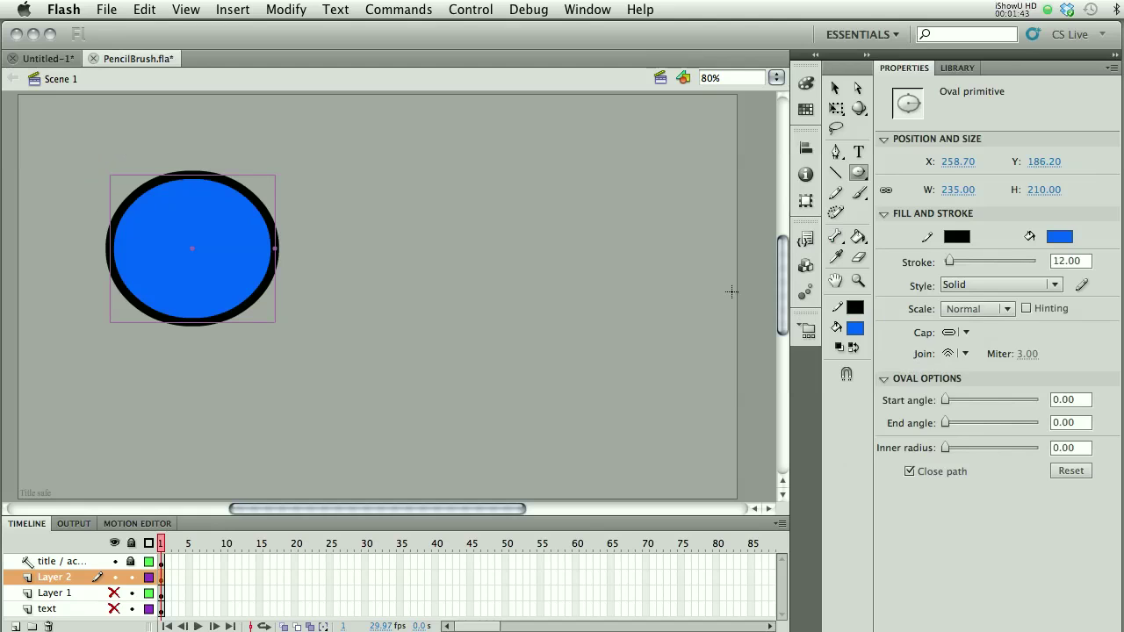
{"action": "mouse_move", "coordinate": [945, 400]}
{"action": "left_mouse_down"}
{"action": "mouse_move", "coordinate": [969, 401]}
{"action": "mouse_move", "coordinate": [943, 406]}
{"action": "mouse_move", "coordinate": [957, 415]}
{"action": "mouse_move", "coordinate": [974, 402]}
{"action": "mouse_move", "coordinate": [946, 402]}
{"action": "mouse_move", "coordinate": [980, 401]}
{"action": "mouse_move", "coordinate": [964, 401]}
{"action": "left_mouse_up"}
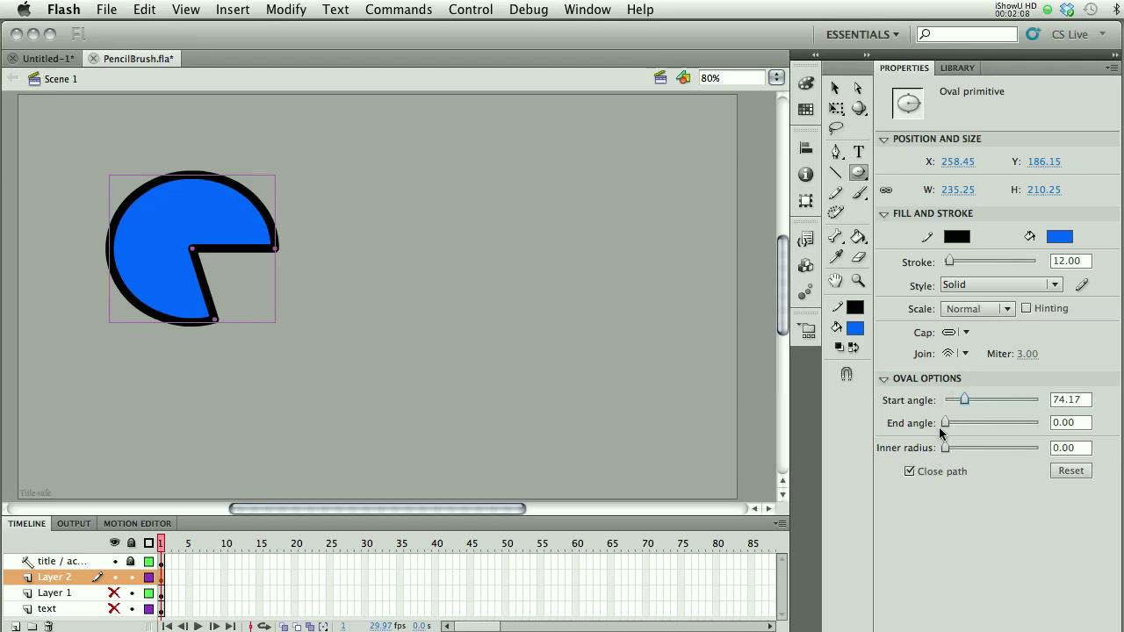
Drag the oval primitive's Start angle slider to narrow the wedge into a C-shaped arc
{"action": "left_click_drag", "start_coordinate": [961, 402], "coordinate": [993, 448]}
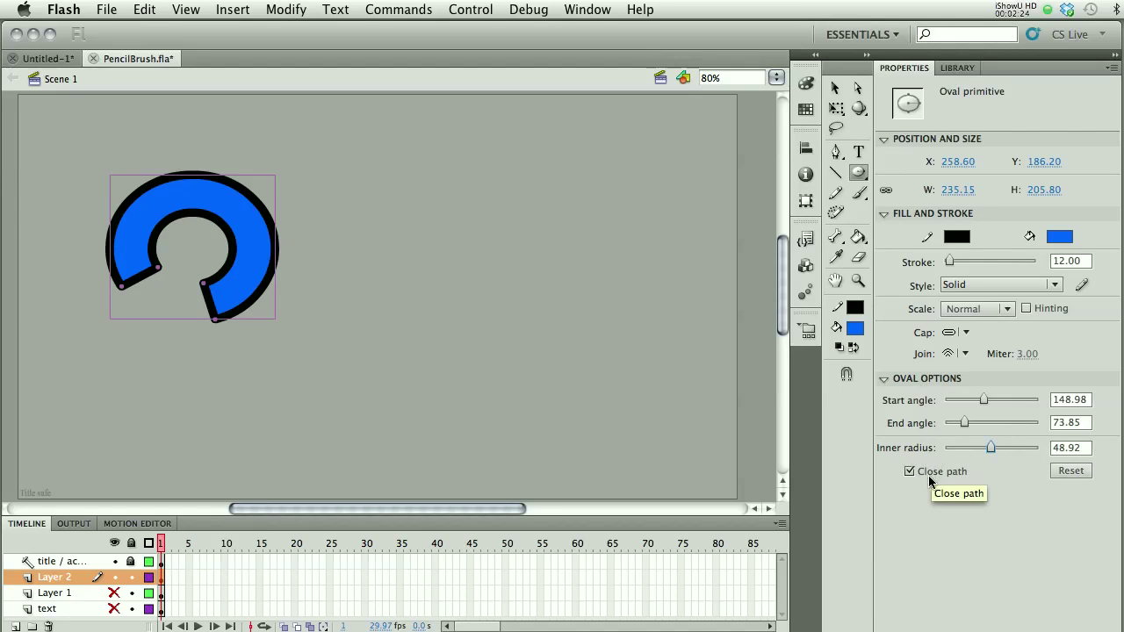
{"action": "left_click", "coordinate": [834, 88]}
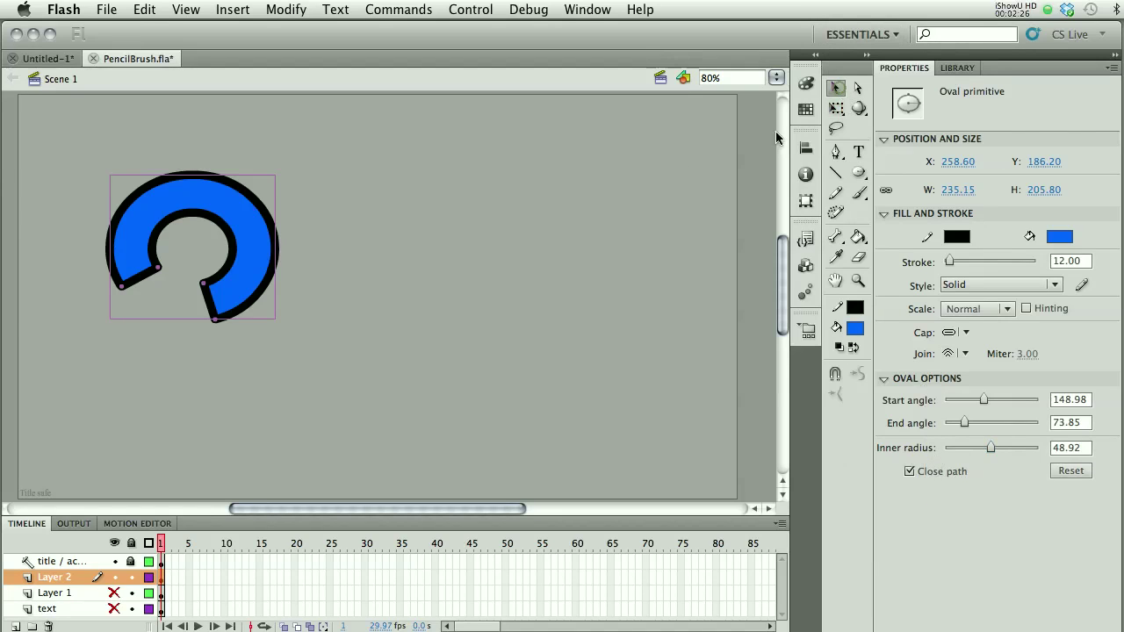
{"action": "left_click", "coordinate": [329, 346]}
{"action": "left_click", "coordinate": [270, 250]}
Switch to the ordinary Oval Tool and draw a donut oval right of the arc
{"action": "left_click", "coordinate": [859, 173]}
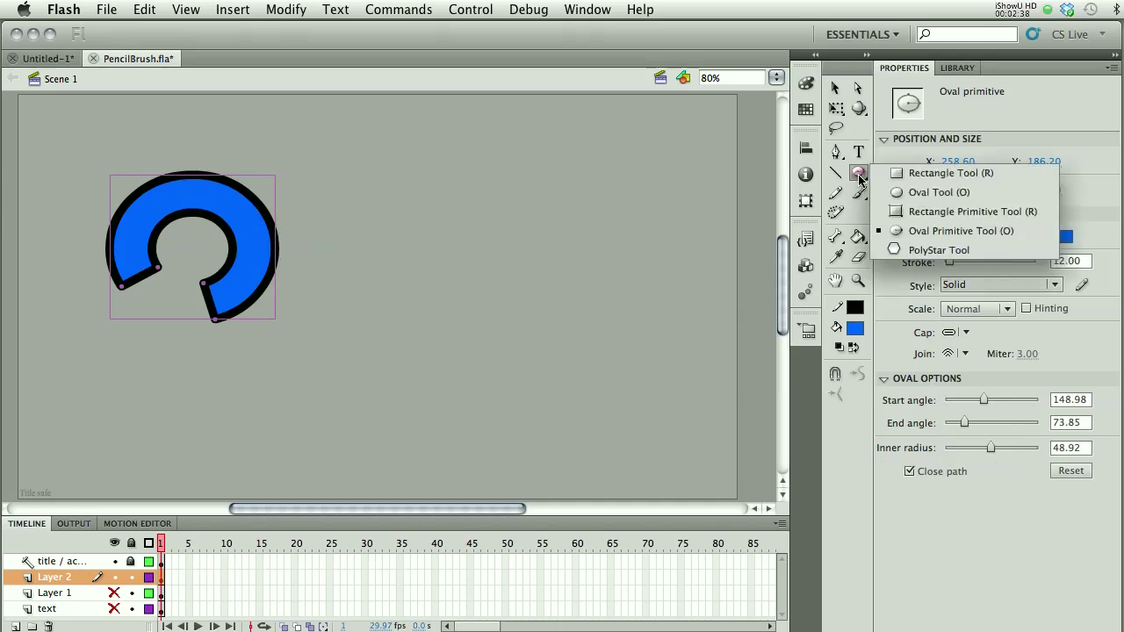
{"action": "left_click", "coordinate": [896, 191]}
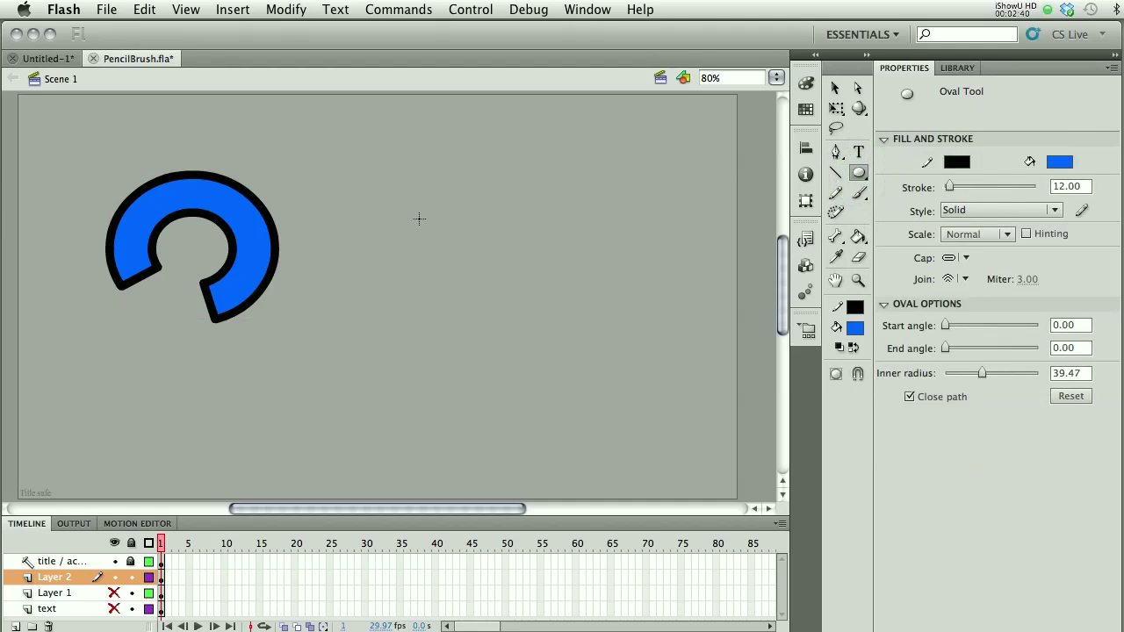
{"action": "mouse_move", "coordinate": [413, 217]}
{"action": "left_mouse_down"}
{"action": "mouse_move", "coordinate": [470, 309]}
{"action": "mouse_move", "coordinate": [577, 331]}
{"action": "mouse_move", "coordinate": [594, 360]}
{"action": "left_mouse_up"}
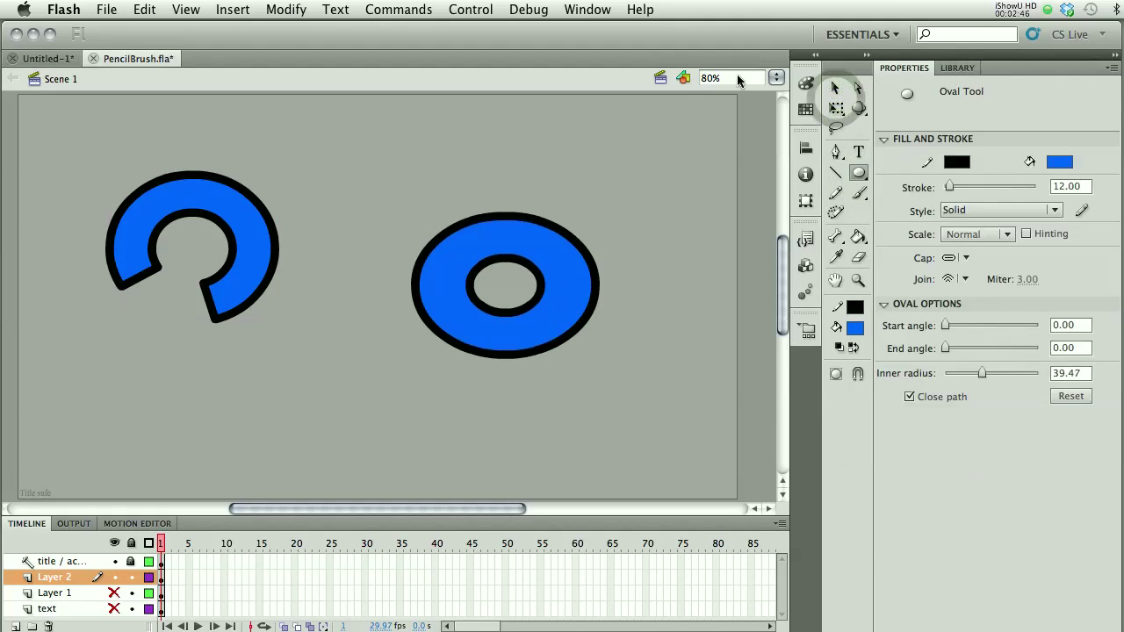
Nudge the donut's blue fill upward with the Selection tool, then undo the move
{"action": "key", "text": "v"}
{"action": "left_click", "coordinate": [534, 306]}
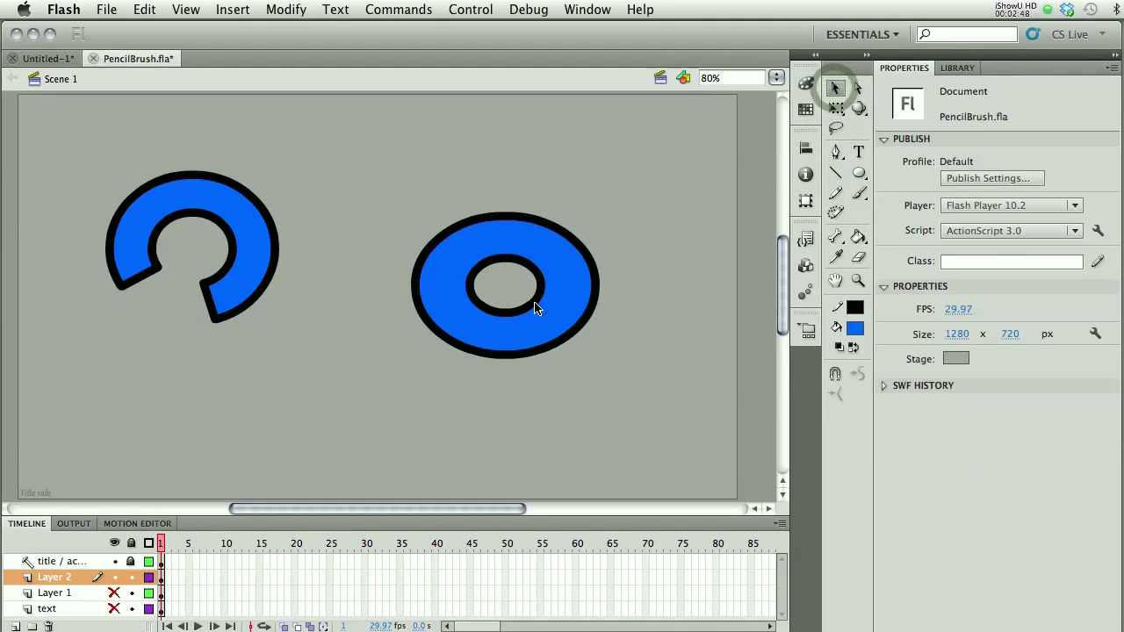
{"action": "left_click_drag", "start_coordinate": [527, 305], "coordinate": [526, 301]}
{"action": "left_click", "coordinate": [634, 345]}
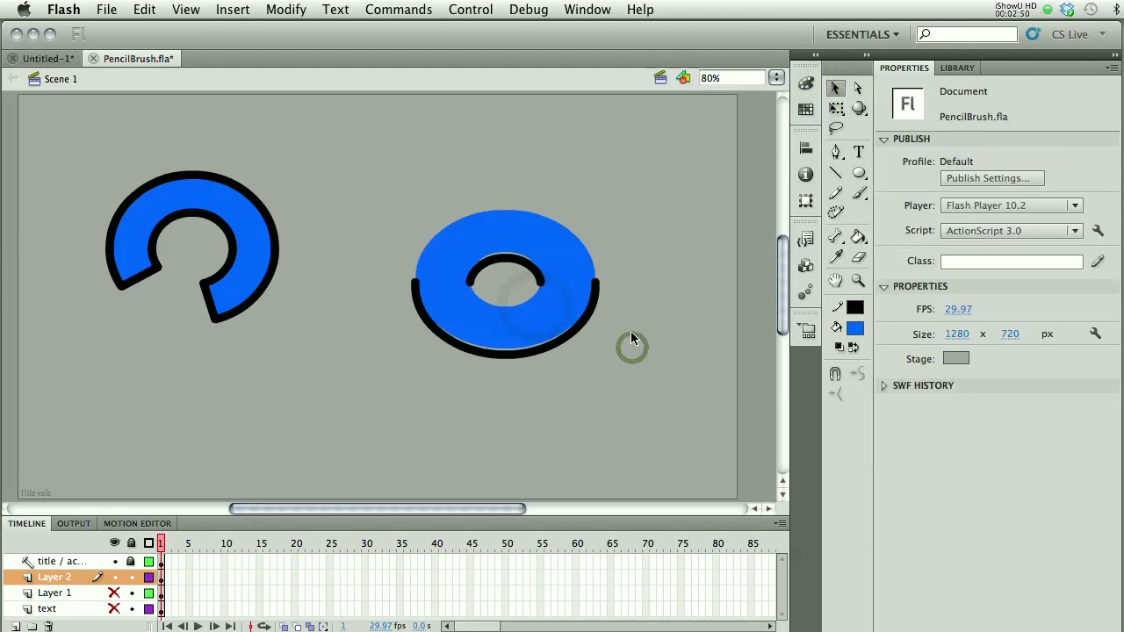
{"action": "key", "text": "ctrl+z"}
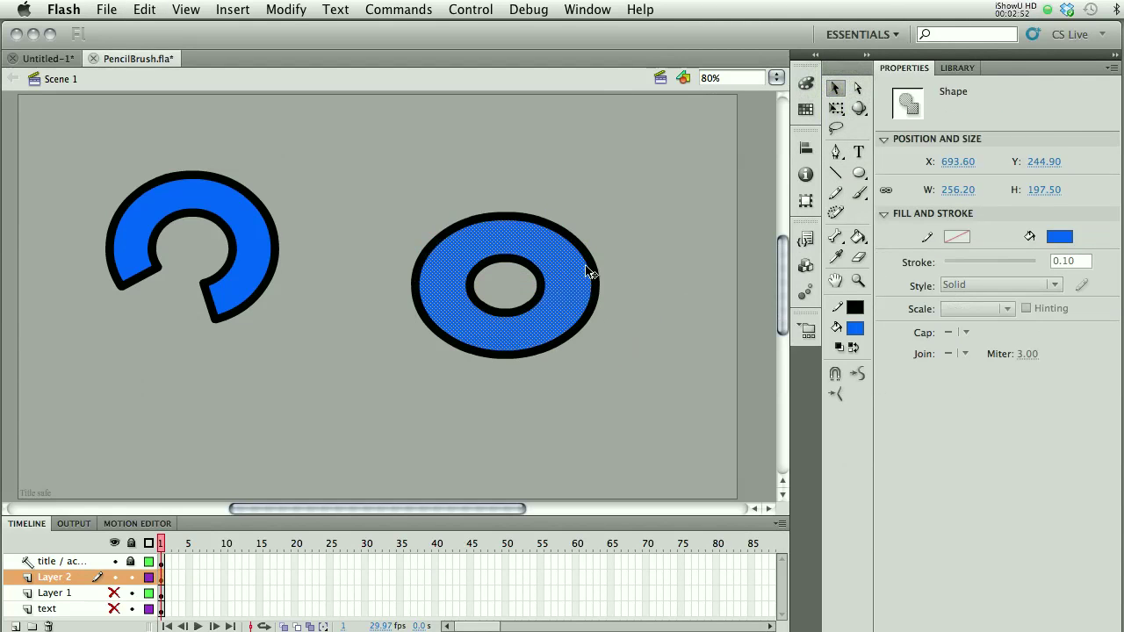
{"action": "left_click", "coordinate": [618, 274]}
Drag the donut's inner black ring down-right so it overlaps the blue fill
{"action": "left_click", "coordinate": [544, 309]}
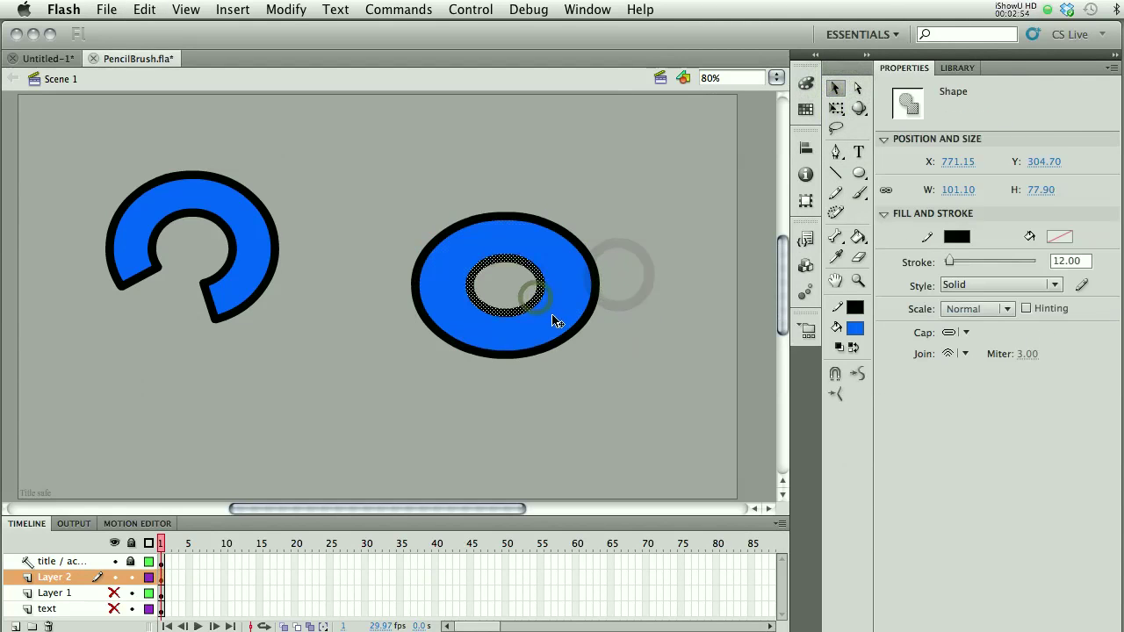
{"action": "left_click_drag", "start_coordinate": [537, 307], "coordinate": [555, 326]}
{"action": "left_click", "coordinate": [616, 384]}
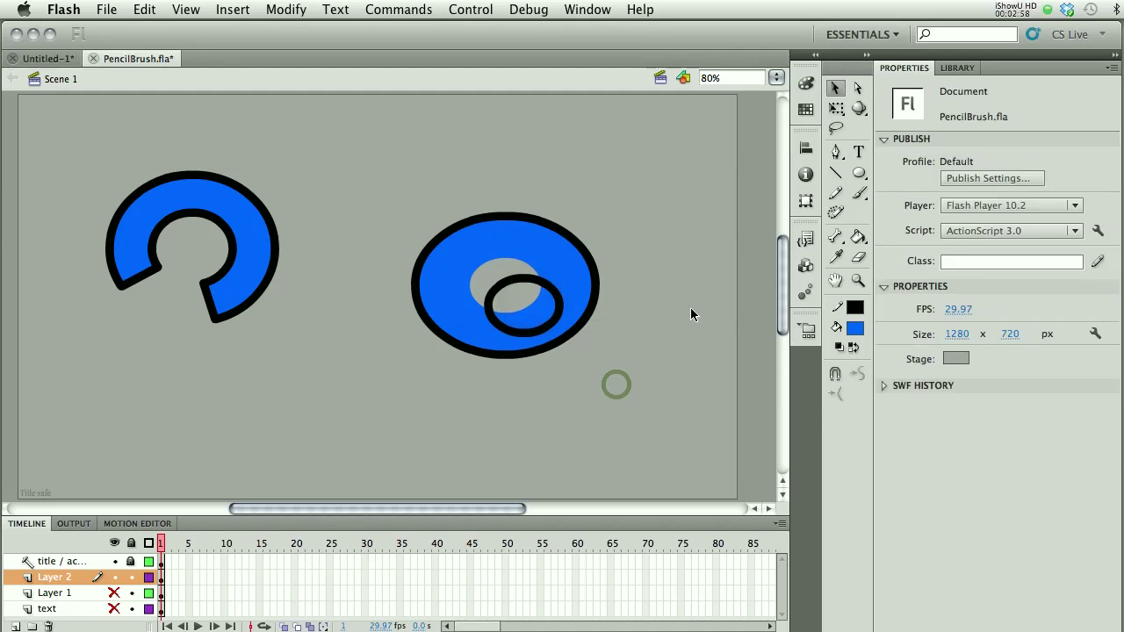
{"action": "left_click", "coordinate": [221, 221]}
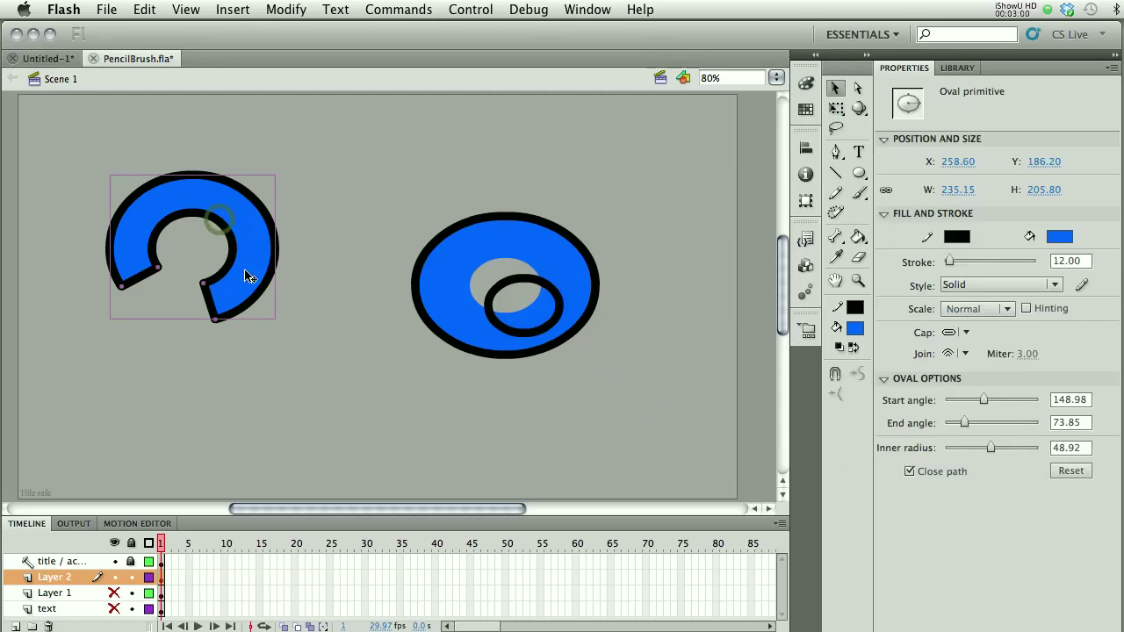
Drag the C-shaped arc down-right to X 408.55, Y 309.90 beside the donut
{"action": "left_click_drag", "start_coordinate": [231, 257], "coordinate": [336, 344]}
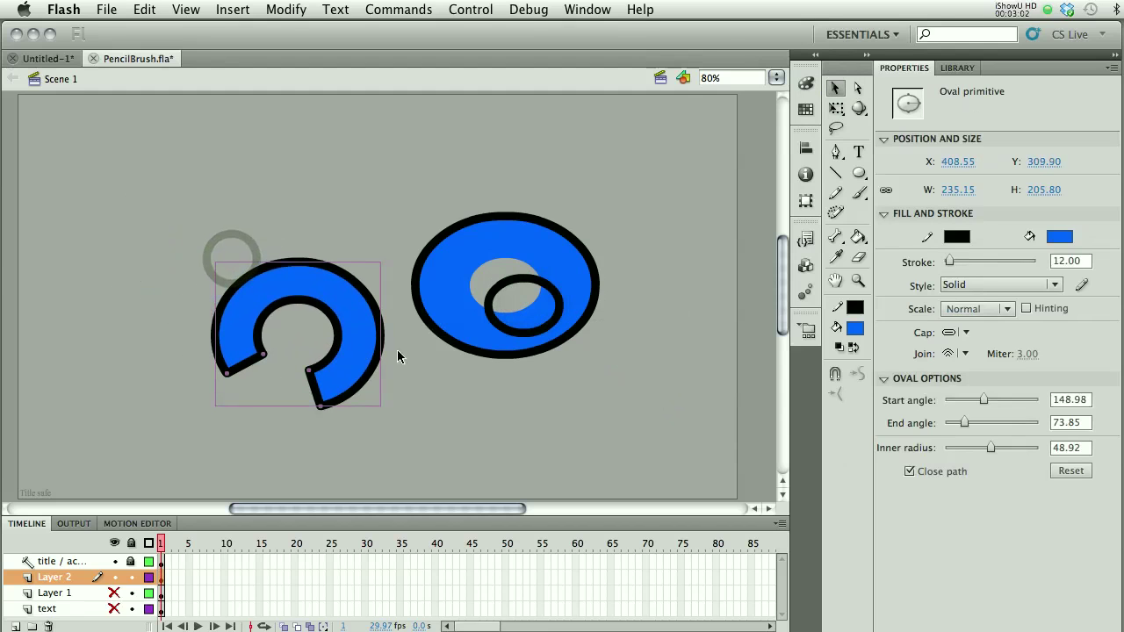